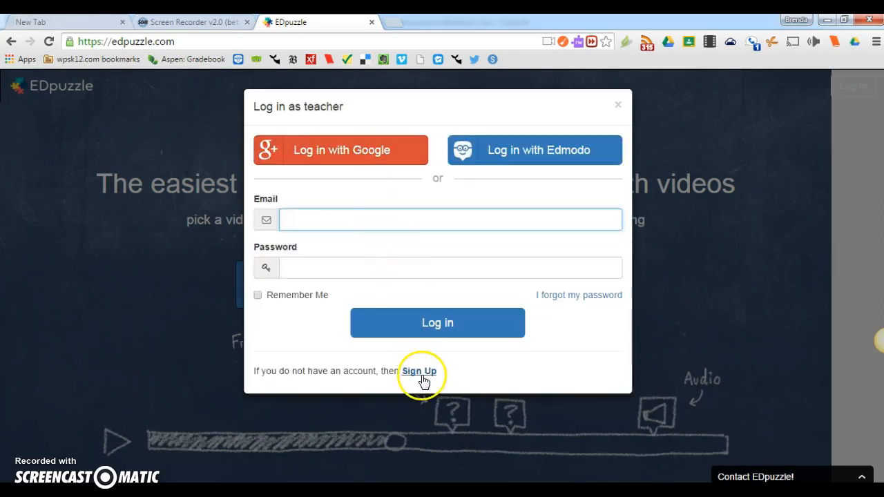
Step: Log in to EDpuzzle as a teacher using a Google account
{"action": "left_click", "coordinate": [369, 152]}
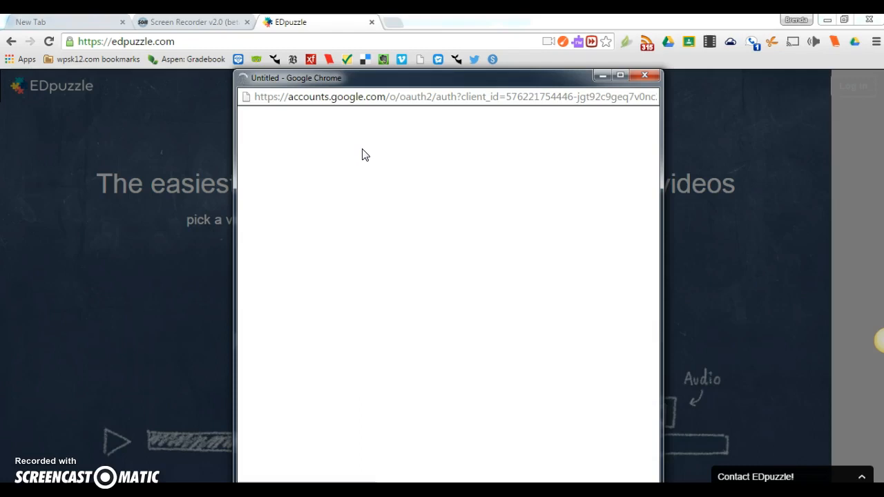
{"action": "left_click", "coordinate": [381, 146]}
{"action": "left_click", "coordinate": [425, 208]}
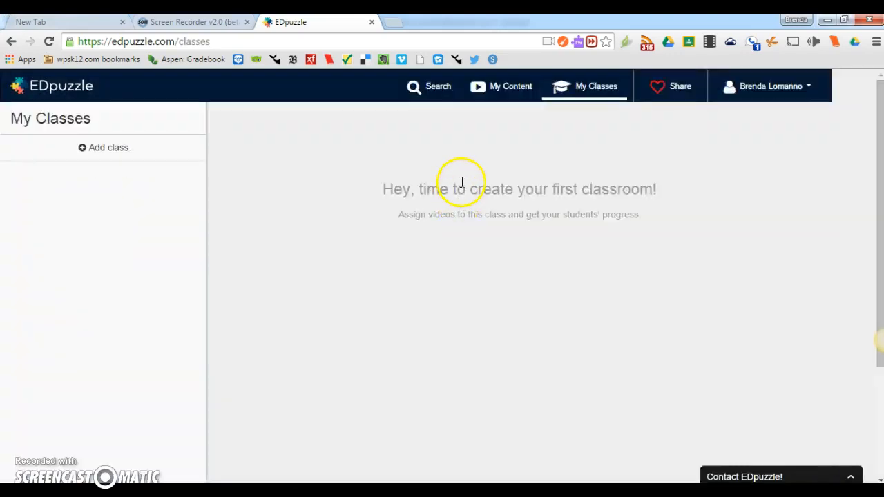
Step: Search the LearnZillion channel for "adding fractions with like denominators"
{"action": "left_click", "coordinate": [429, 95]}
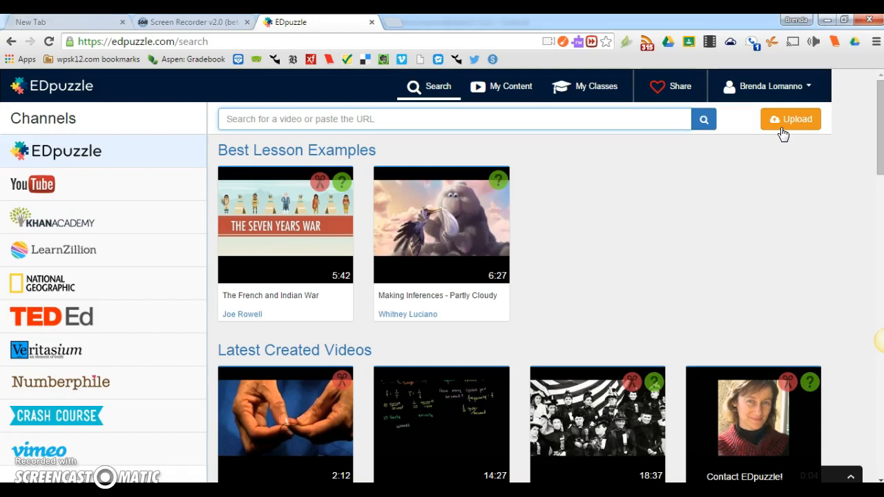
{"action": "left_click", "coordinate": [153, 257]}
{"action": "left_click", "coordinate": [349, 122]}
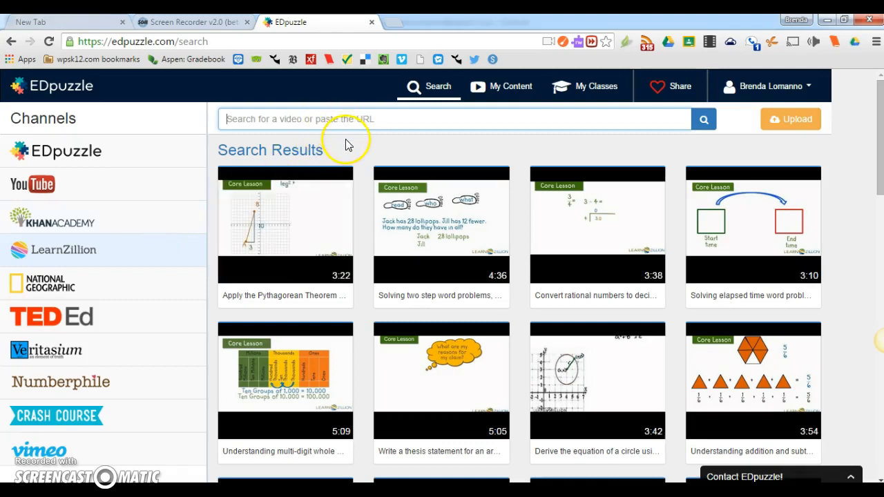
{"action": "type", "text": "addin"}
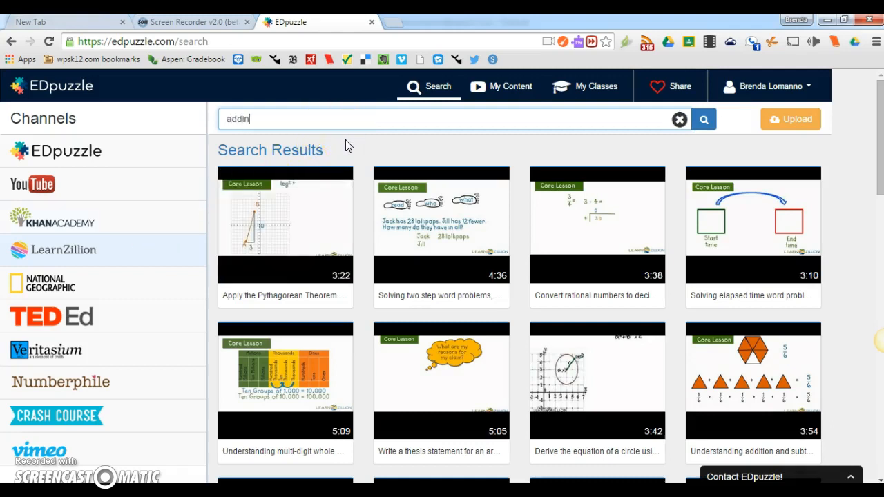
{"action": "type", "text": "g fractions with like denominators"}
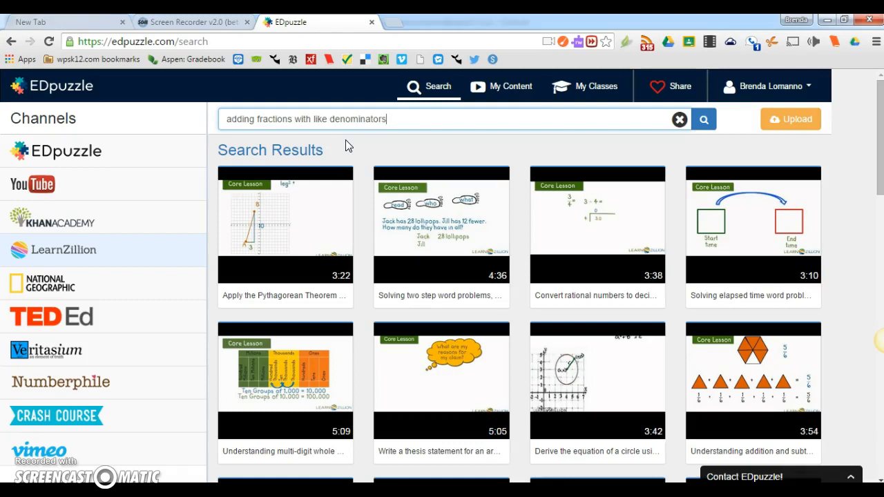
{"action": "key", "text": "Return"}
Step: Copy the 4:51 "Add fractions with like denominators" video from the search results
{"action": "scroll", "coordinate": [299, 233], "scroll_direction": "down", "scroll_amount": 3}
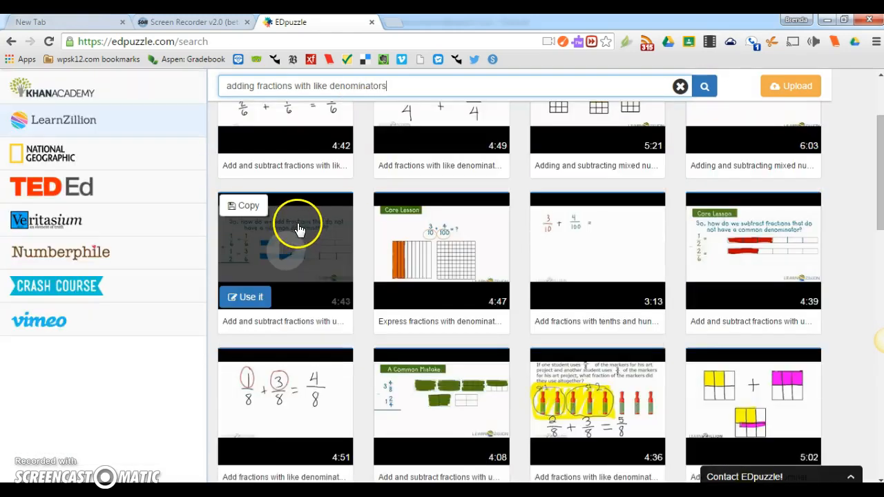
{"action": "mouse_move", "coordinate": [291, 335]}
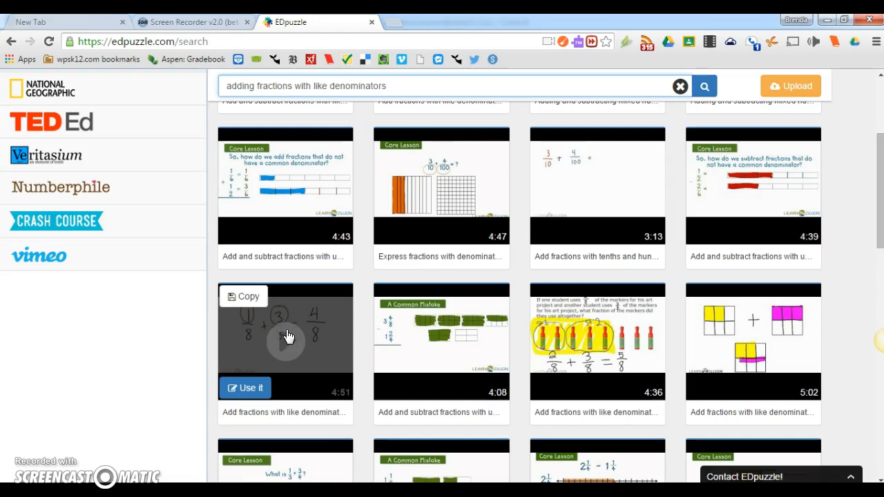
{"action": "left_click", "coordinate": [248, 303]}
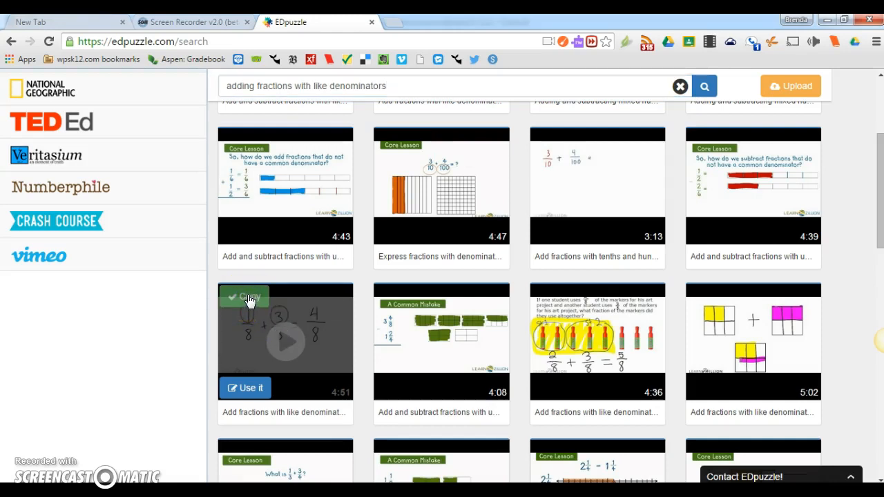
Step: Open My Content and duplicate the copied "Add fractions with like denominators" video
{"action": "scroll", "coordinate": [337, 262], "scroll_direction": "up", "scroll_amount": 2}
{"action": "scroll", "coordinate": [497, 126], "scroll_direction": "up", "scroll_amount": 1}
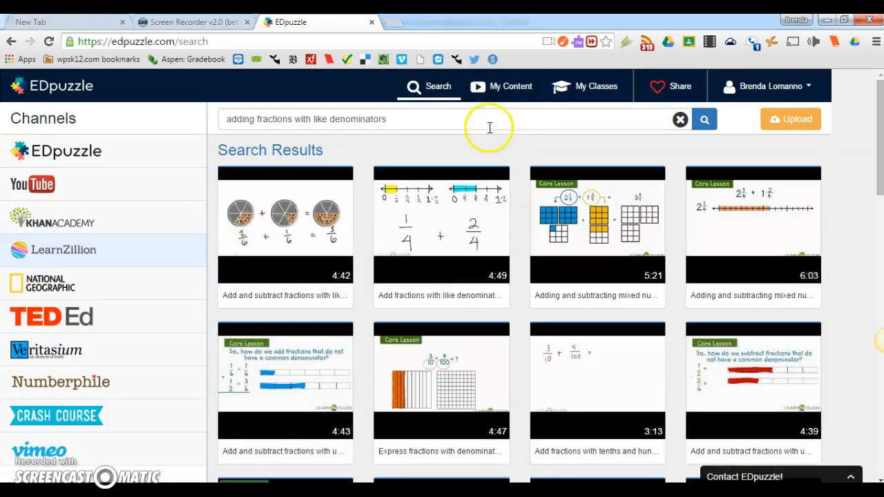
{"action": "left_click", "coordinate": [504, 90]}
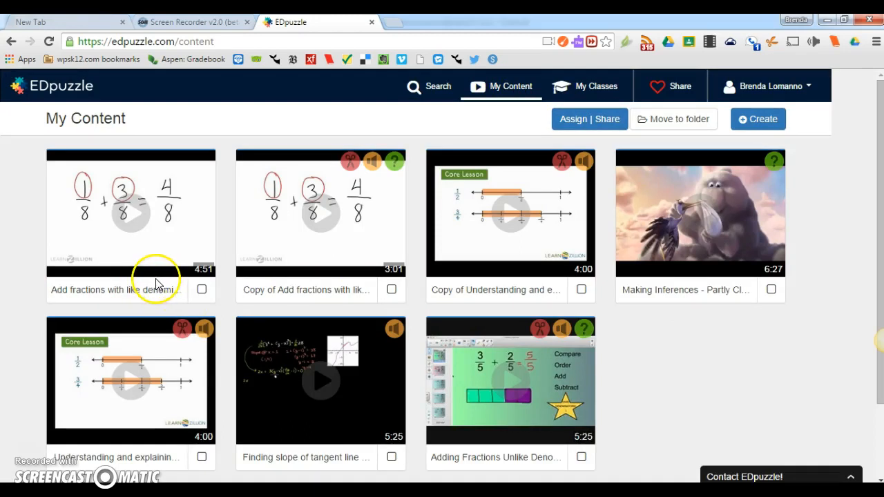
{"action": "left_click", "coordinate": [201, 290]}
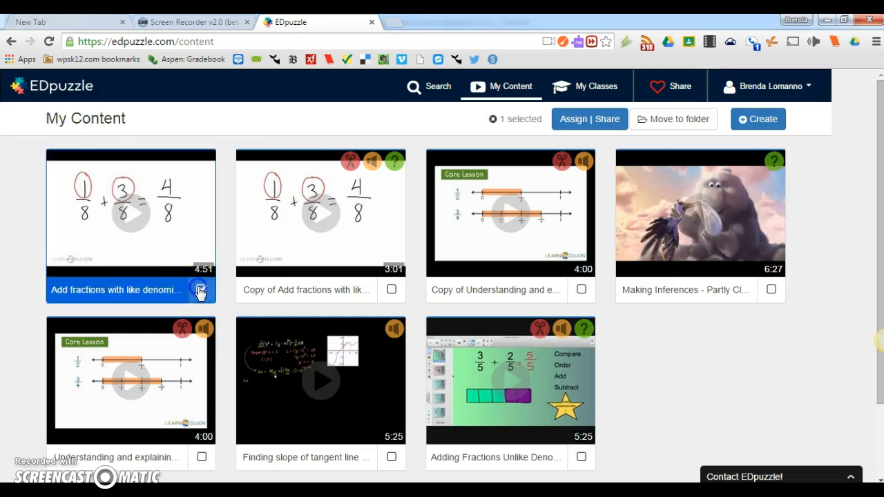
{"action": "left_click", "coordinate": [185, 273]}
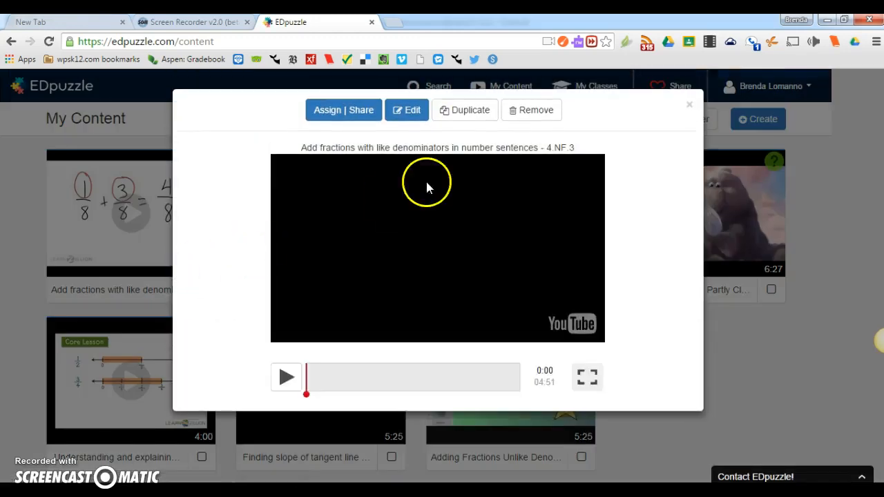
{"action": "left_click", "coordinate": [469, 114]}
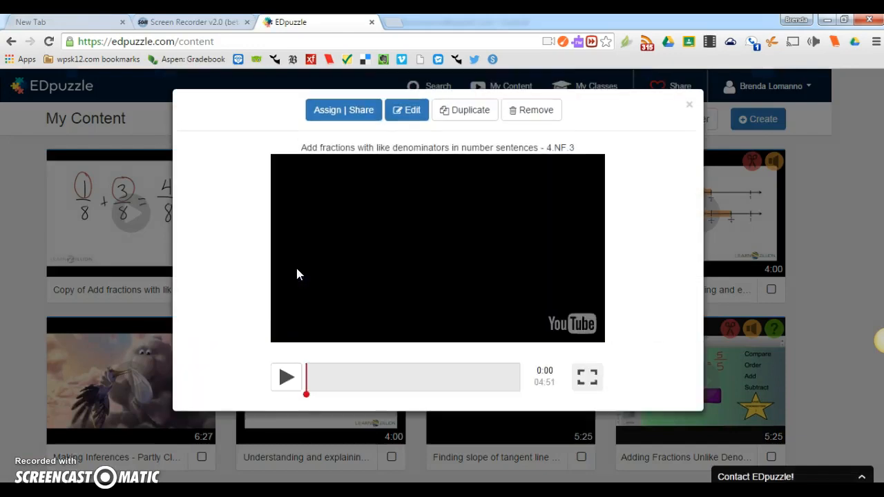
Step: Open the "Add fractions with like denominators" video in the editor and play its preview
{"action": "left_click", "coordinate": [411, 117]}
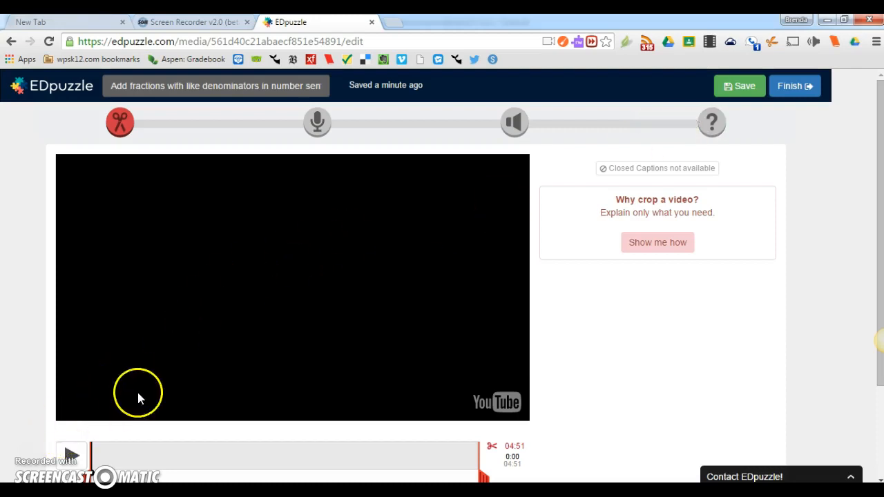
{"action": "scroll", "coordinate": [252, 346], "scroll_direction": "down", "scroll_amount": 1}
{"action": "left_click", "coordinate": [65, 391]}
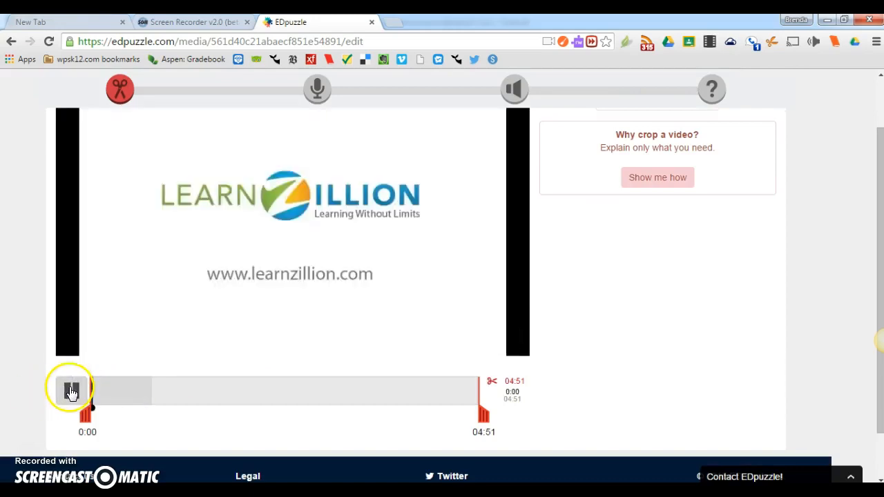
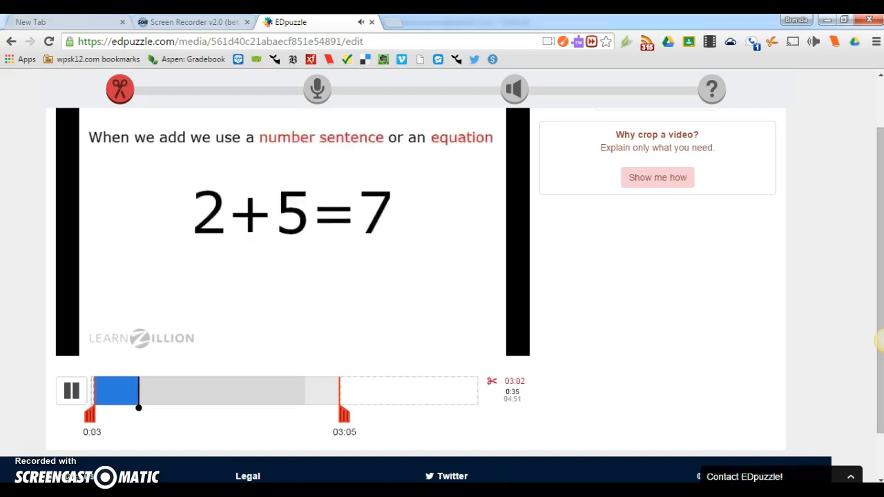
Step: Pause the preview at about 0:58 and switch to the Quizzes stage
{"action": "scroll", "coordinate": [369, 203], "scroll_direction": "down", "scroll_amount": 1}
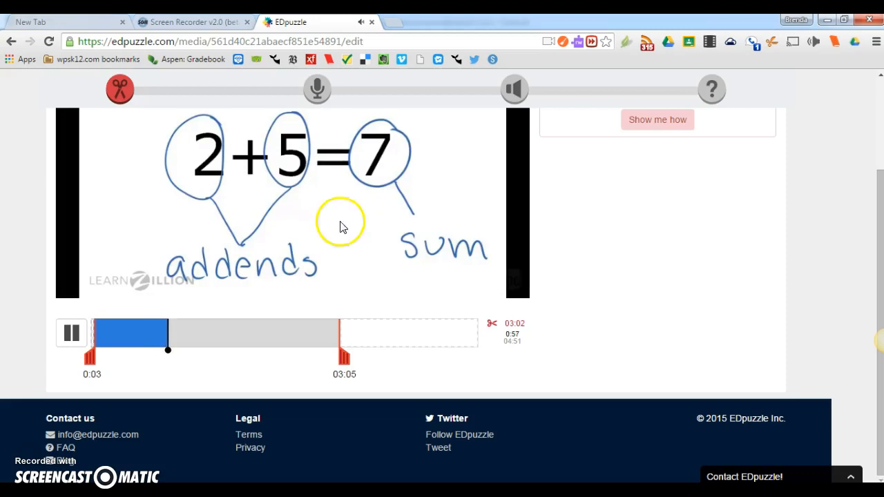
{"action": "left_click", "coordinate": [75, 344]}
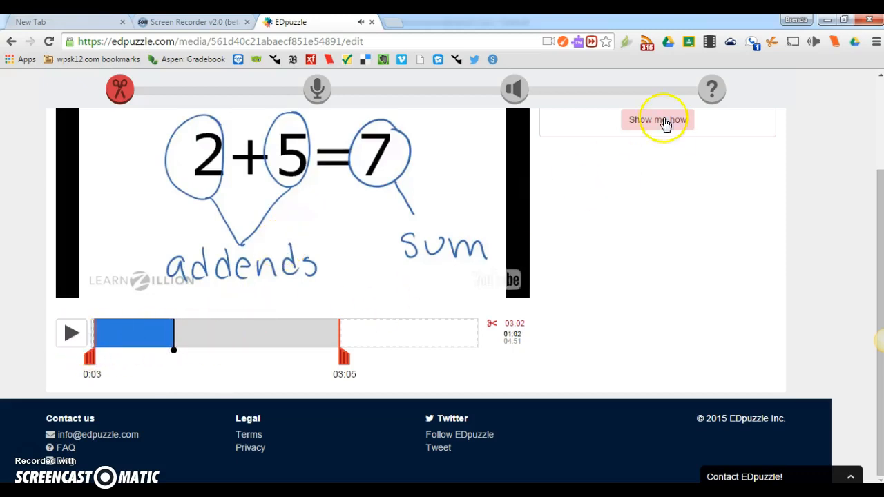
{"action": "left_click", "coordinate": [712, 90]}
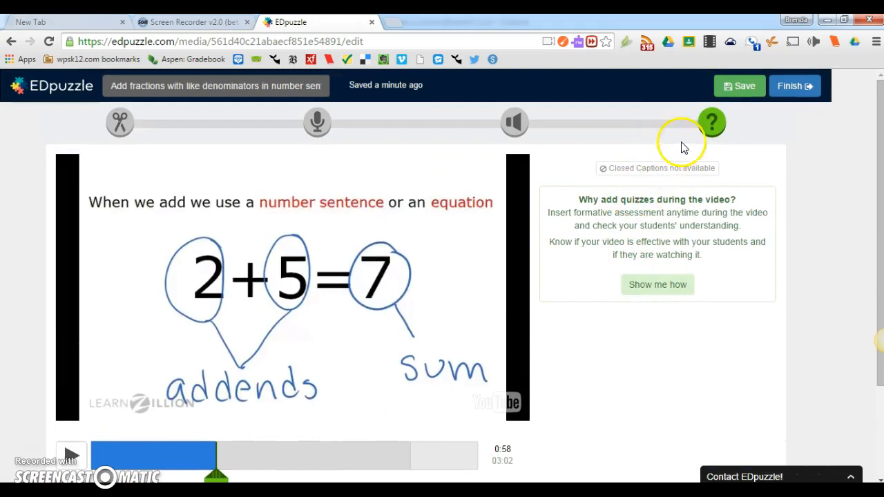
{"action": "scroll", "coordinate": [667, 193], "scroll_direction": "down", "scroll_amount": 1}
{"action": "scroll", "coordinate": [680, 159], "scroll_direction": "up", "scroll_amount": 1}
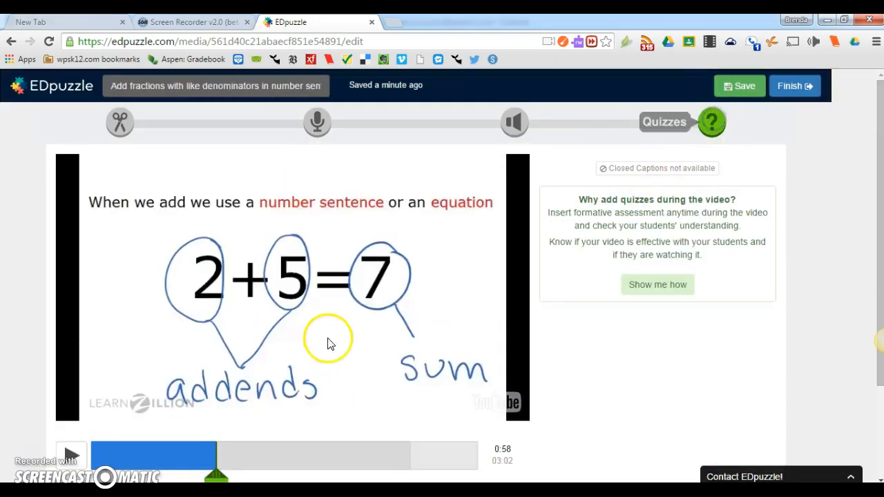
{"action": "scroll", "coordinate": [324, 341], "scroll_direction": "down", "scroll_amount": 1}
Step: Add an open-ended question at 0:58 reading "Define Addend" and "Define Sum", save it, and continue
{"action": "left_click", "coordinate": [216, 428]}
{"action": "left_click", "coordinate": [624, 196]}
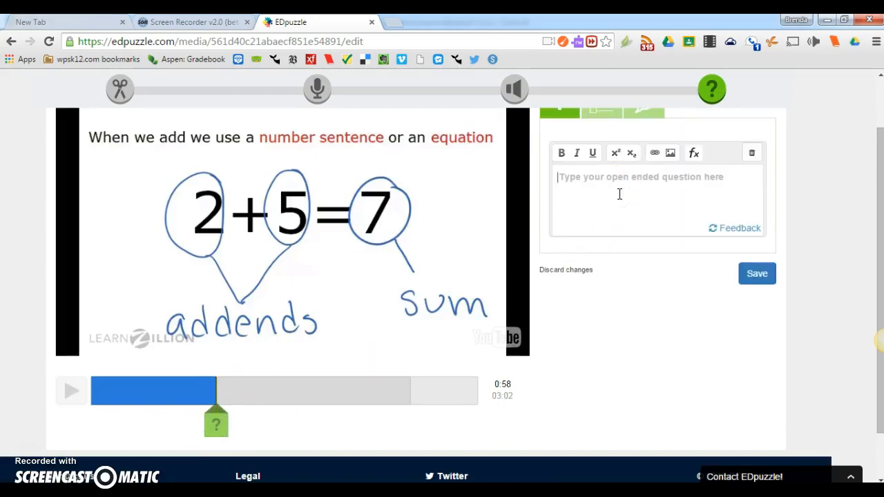
{"action": "type", "text": "W"}
{"action": "key", "text": "BackSpace"}
{"action": "type", "text": "D"}
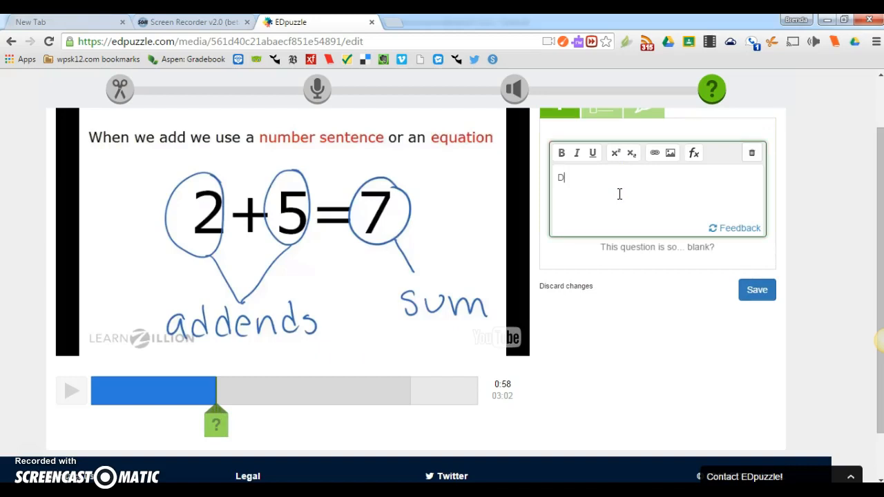
{"action": "type", "text": "efine Adde"}
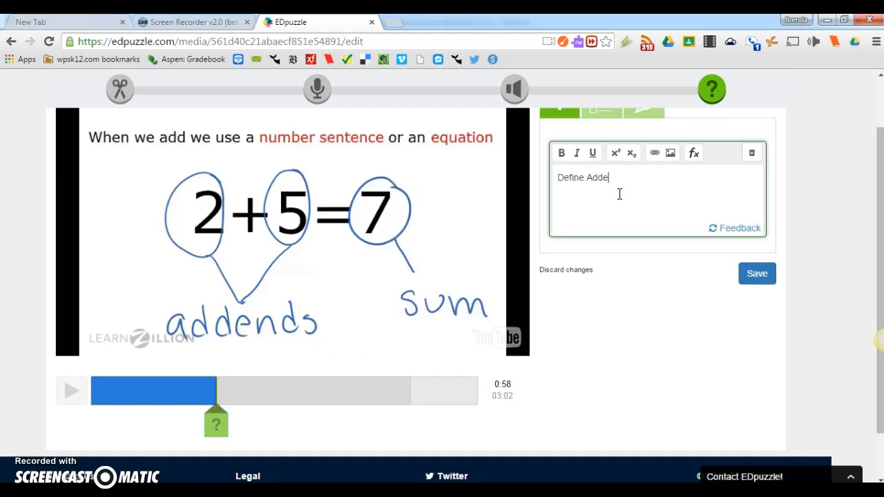
{"action": "type", "text": "nd Def"}
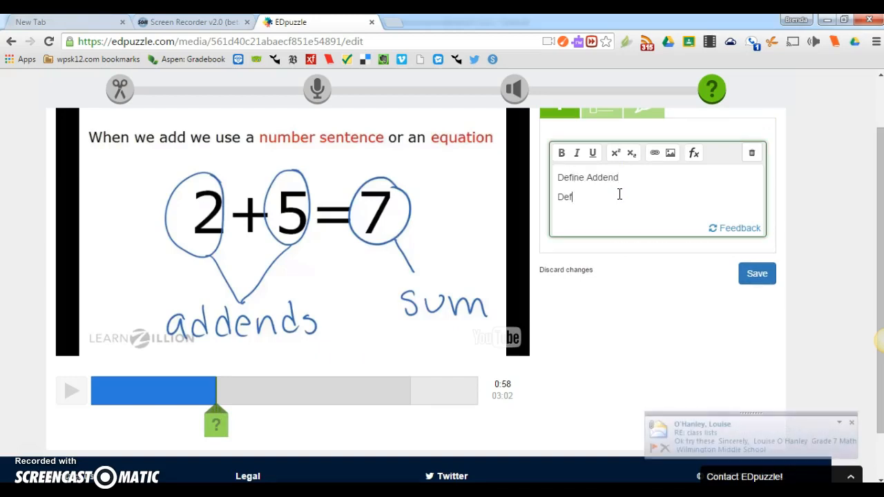
{"action": "type", "text": "ine Sum"}
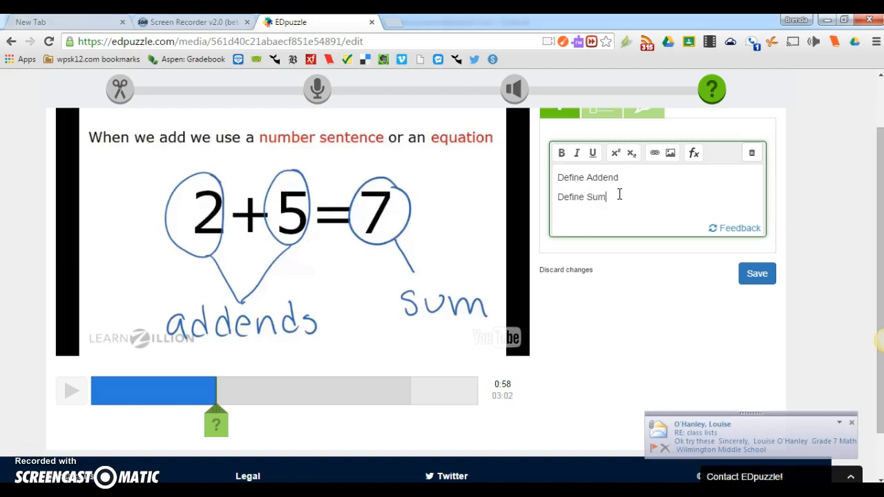
{"action": "left_click", "coordinate": [762, 273]}
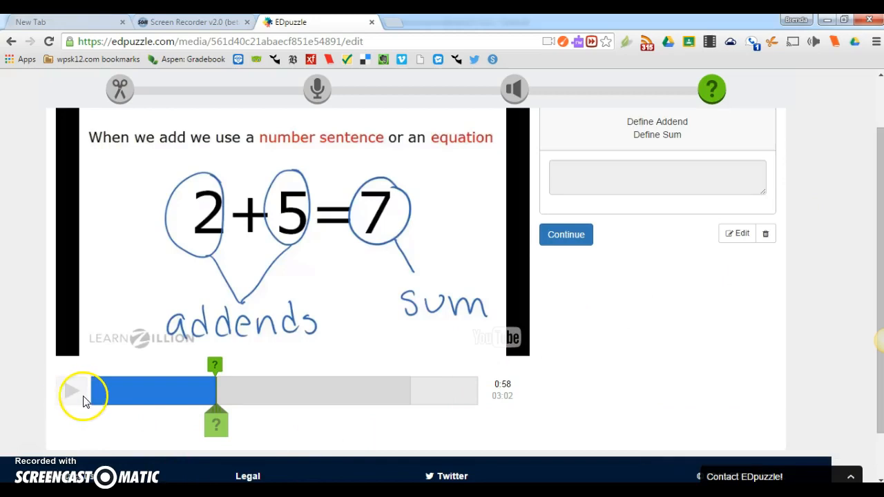
{"action": "left_click", "coordinate": [580, 237]}
Step: Play the preview on to about 2:12, switch to the Audio Notes stage, and record an audio note there
{"action": "left_click", "coordinate": [76, 398]}
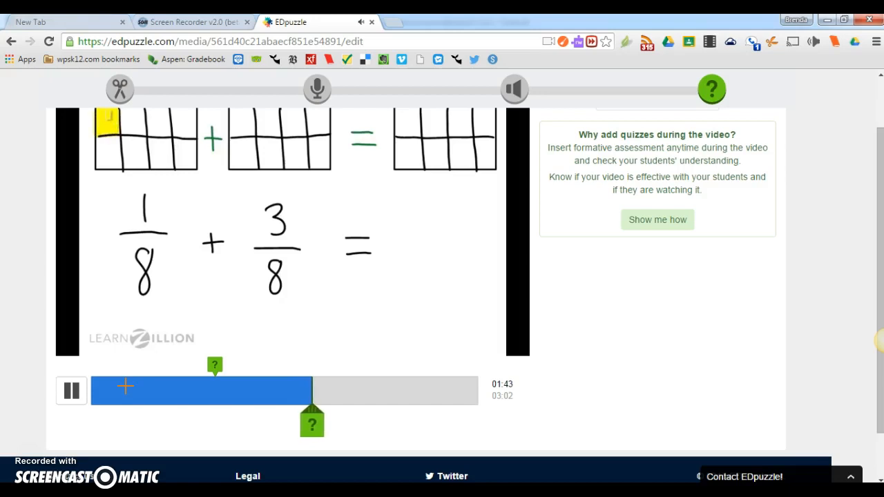
{"action": "scroll", "coordinate": [125, 387], "scroll_direction": "up", "scroll_amount": 1}
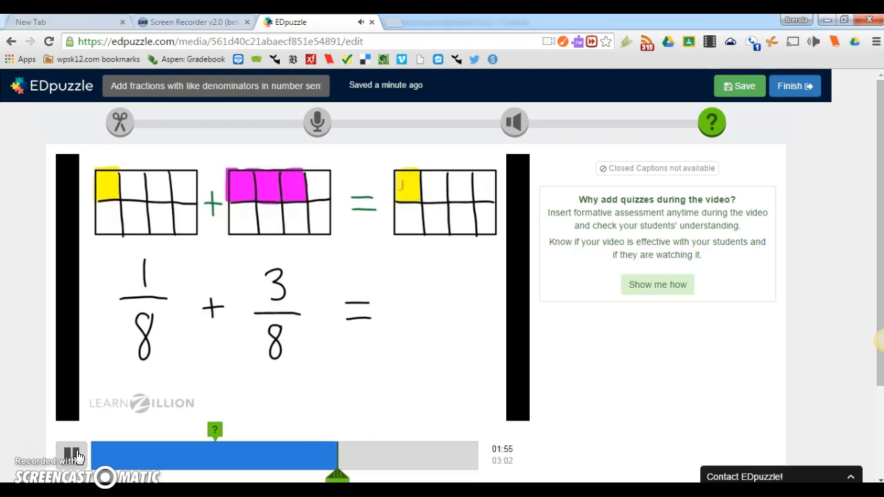
{"action": "scroll", "coordinate": [128, 421], "scroll_direction": "down", "scroll_amount": 1}
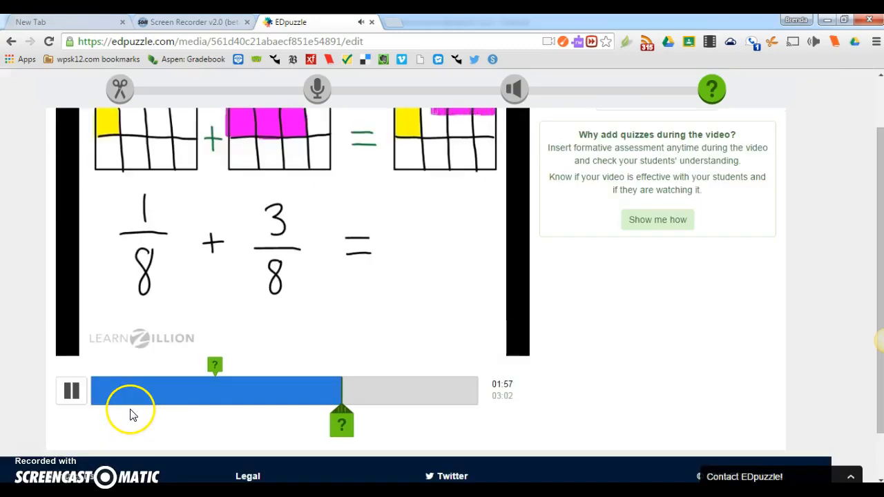
{"action": "left_click", "coordinate": [74, 393]}
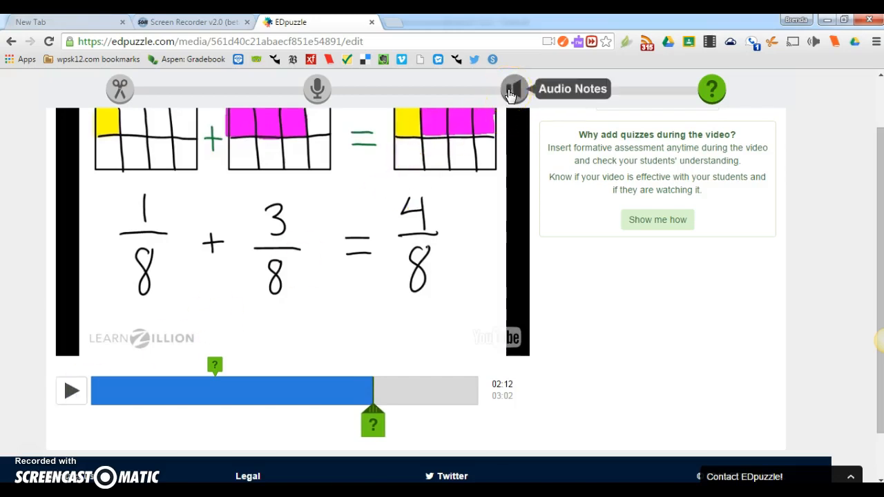
{"action": "left_click", "coordinate": [511, 92]}
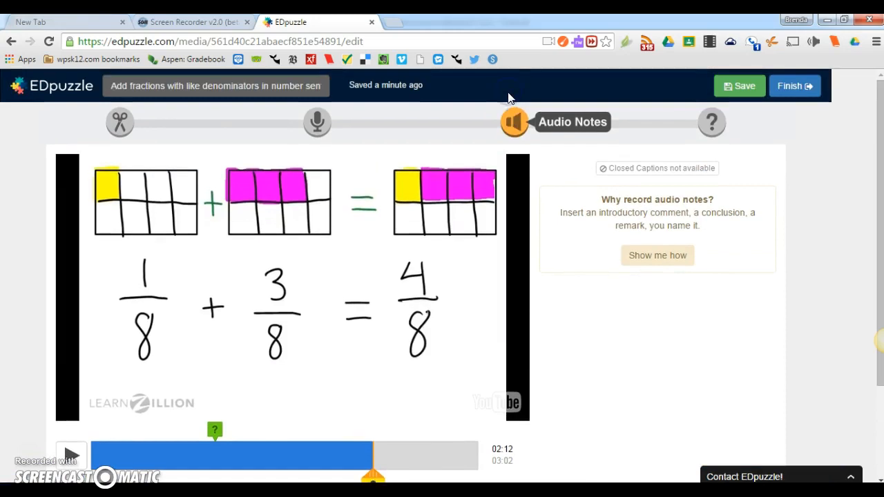
{"action": "scroll", "coordinate": [363, 373], "scroll_direction": "down", "scroll_amount": 2}
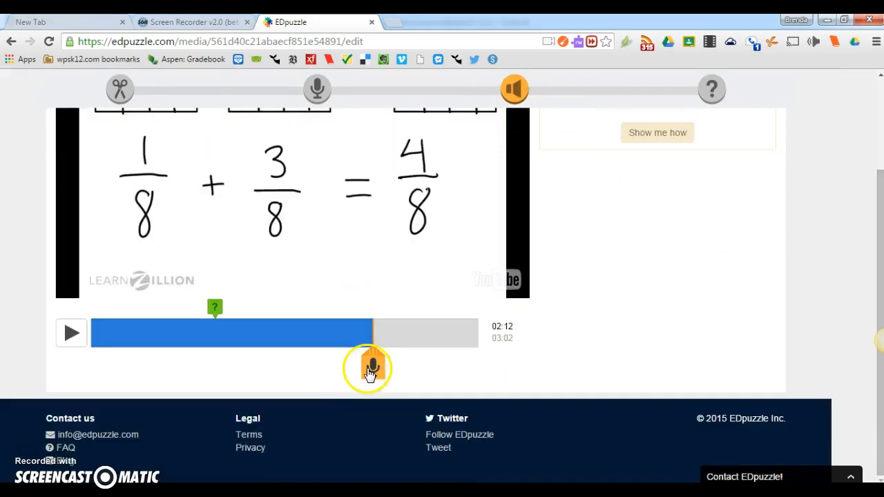
{"action": "left_click", "coordinate": [371, 366]}
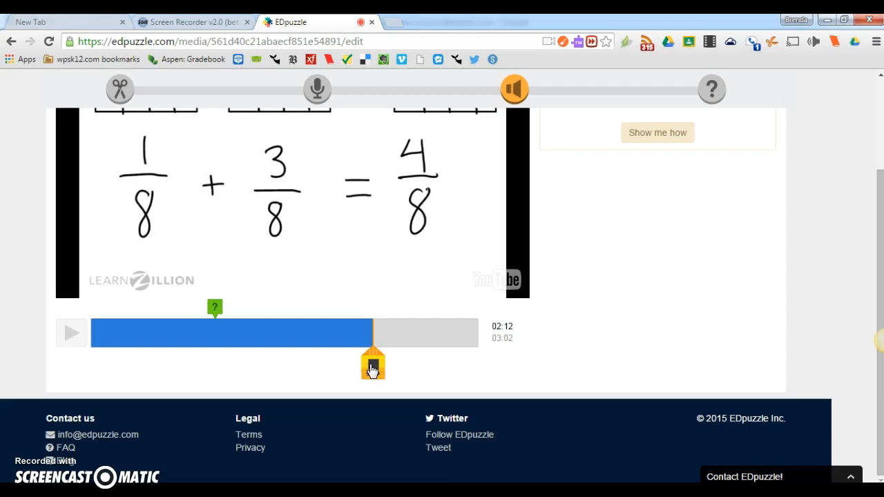
{"action": "left_click", "coordinate": [372, 369]}
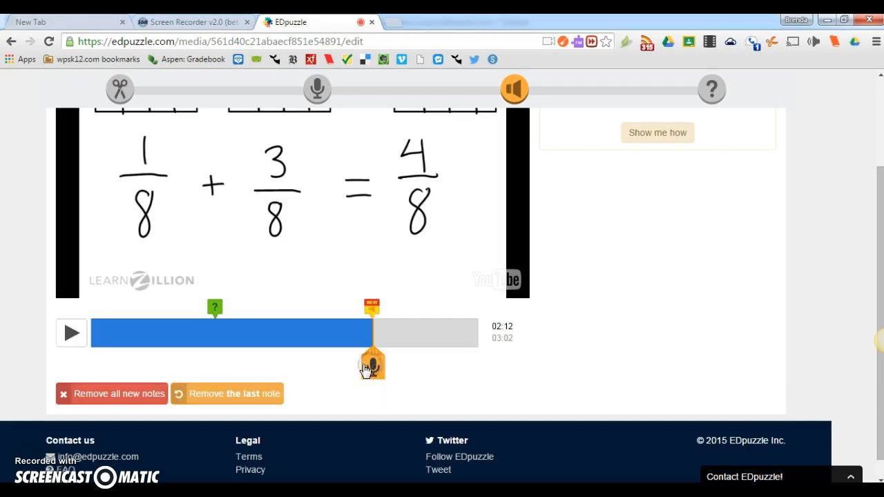
Step: Play the preview past the new audio note to review it, then pause
{"action": "left_click", "coordinate": [75, 335]}
{"action": "scroll", "coordinate": [446, 319], "scroll_direction": "down", "scroll_amount": 1}
{"action": "scroll", "coordinate": [445, 317], "scroll_direction": "up", "scroll_amount": 1}
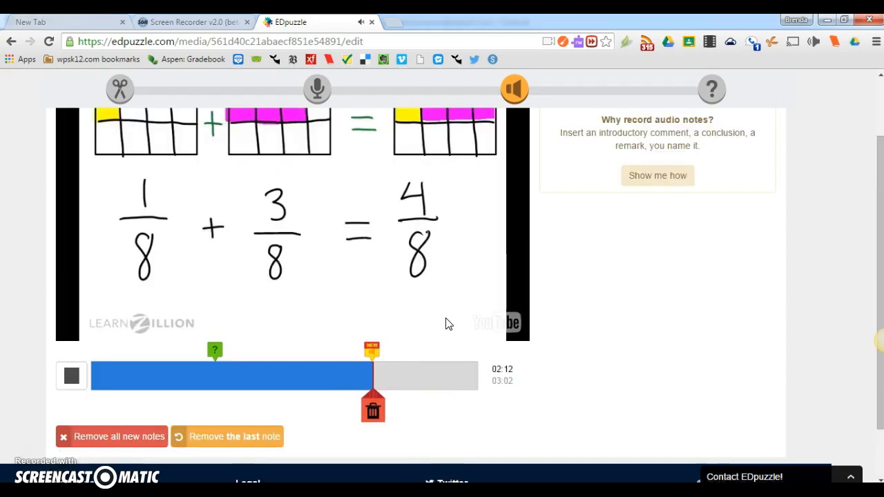
{"action": "left_click", "coordinate": [72, 377]}
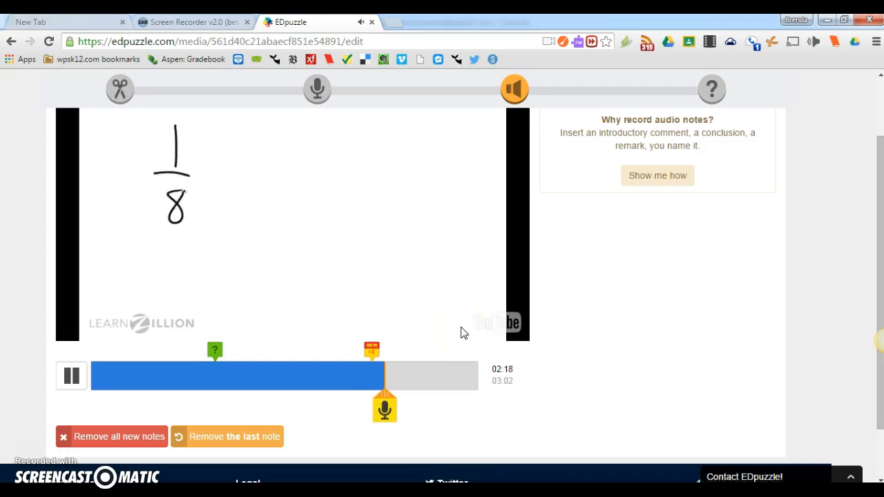
{"action": "scroll", "coordinate": [464, 333], "scroll_direction": "up", "scroll_amount": 1}
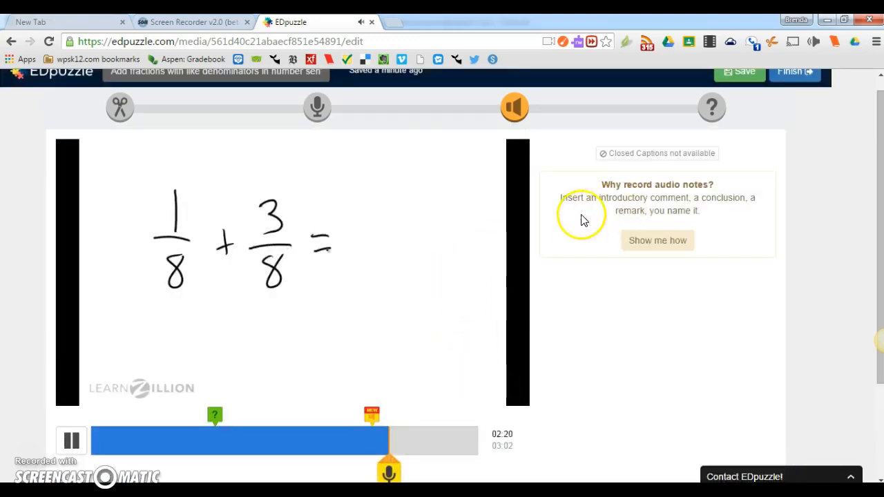
{"action": "left_click", "coordinate": [78, 441]}
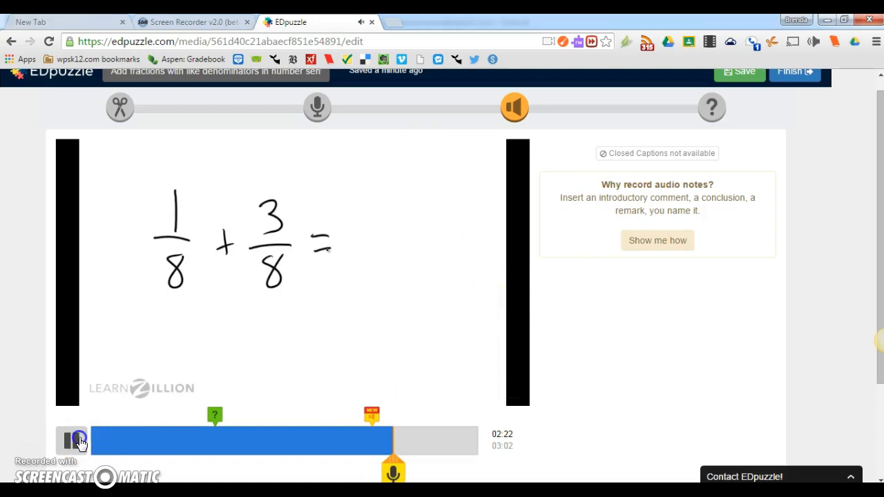
{"action": "scroll", "coordinate": [515, 297], "scroll_direction": "up", "scroll_amount": 1}
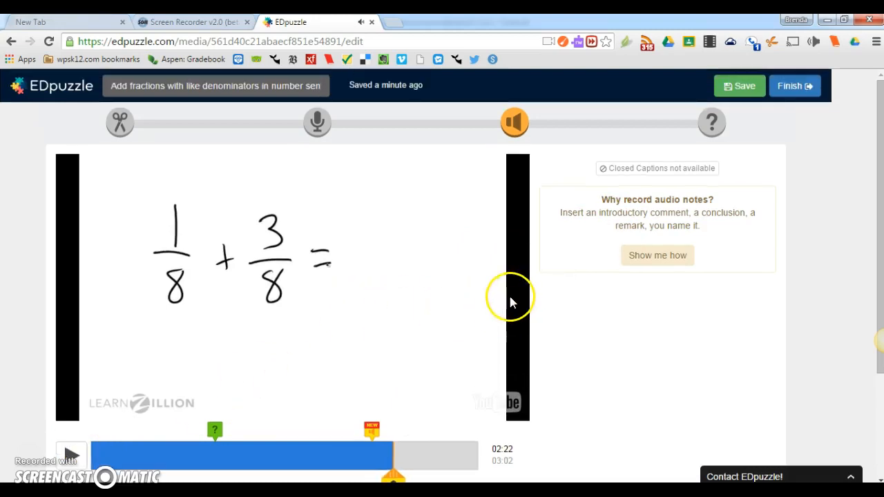
Step: Finish editing the video and postpone assigning it
{"action": "left_click", "coordinate": [800, 88]}
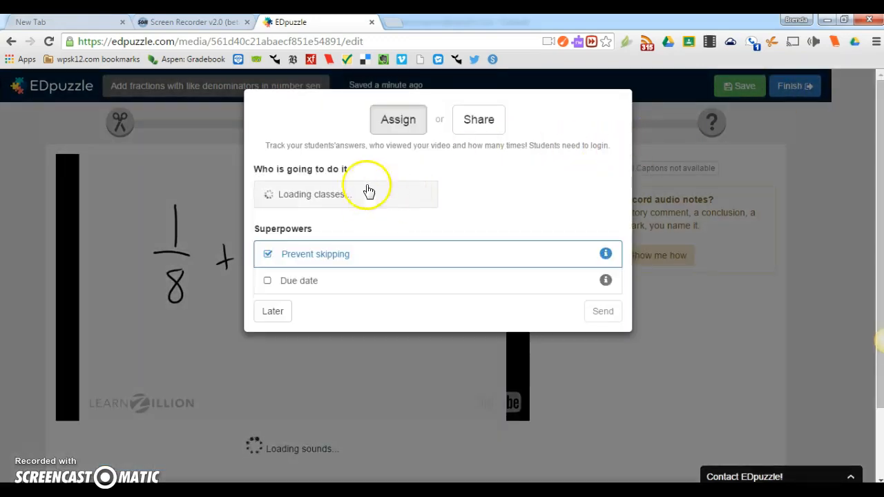
{"action": "left_click", "coordinate": [272, 313]}
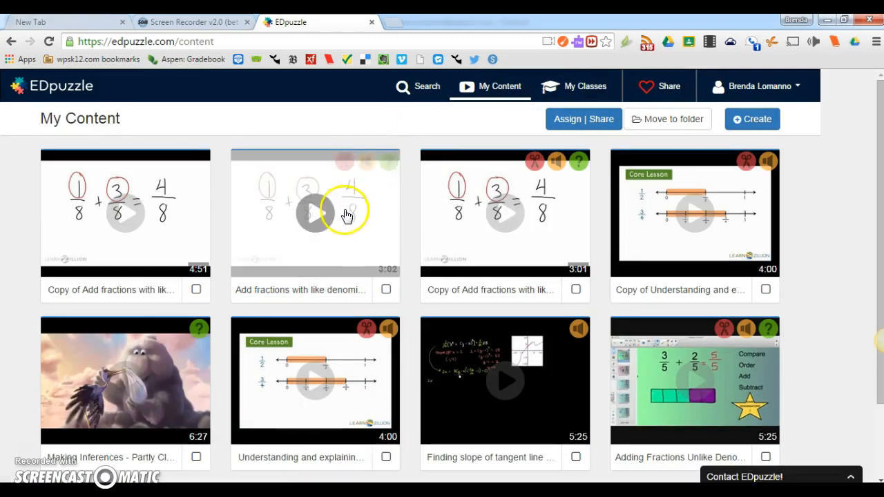
Step: Open the edited 3:02 video in My Content, open its sharing options, and select the share link
{"action": "left_click", "coordinate": [356, 273]}
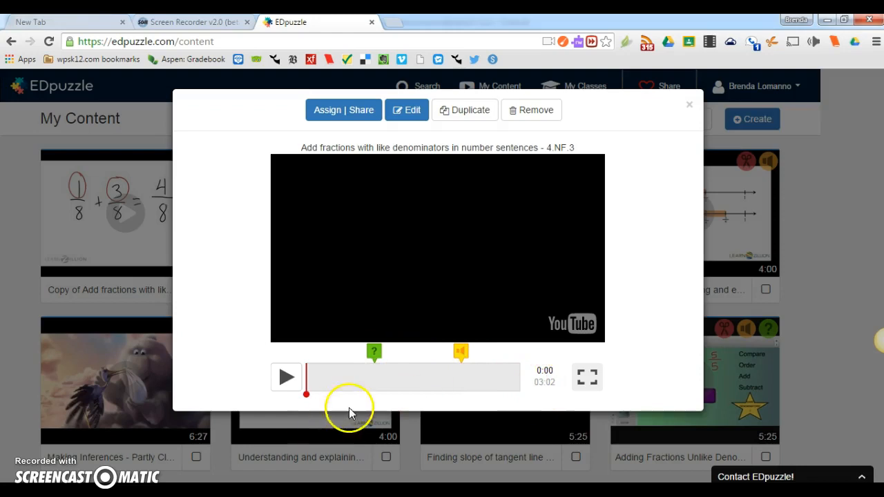
{"action": "left_click", "coordinate": [359, 114]}
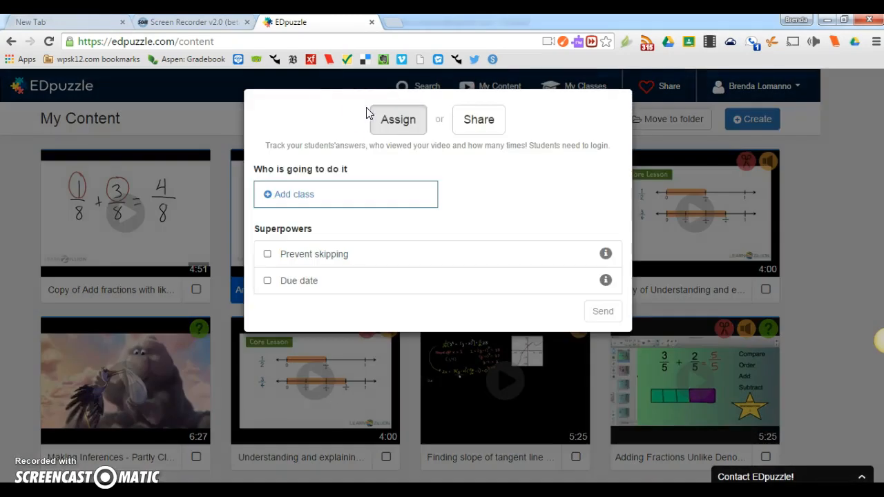
{"action": "left_click", "coordinate": [461, 122]}
{"action": "left_click", "coordinate": [469, 128]}
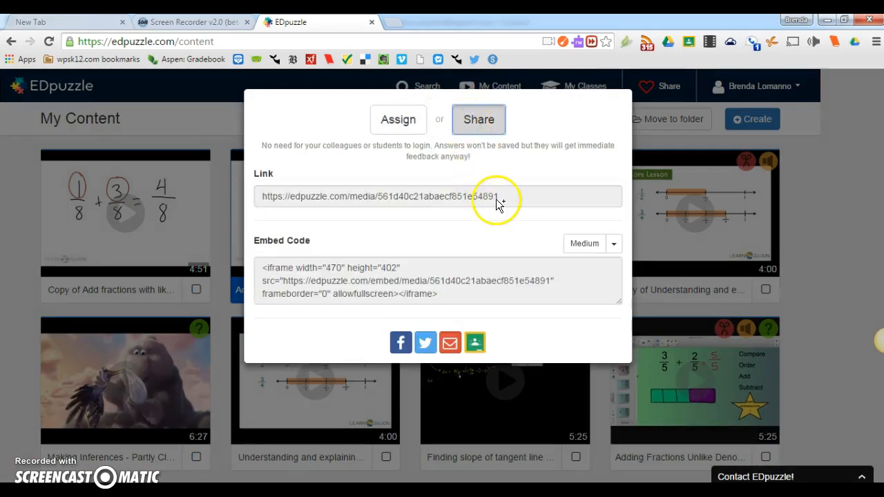
{"action": "left_click", "coordinate": [505, 198]}
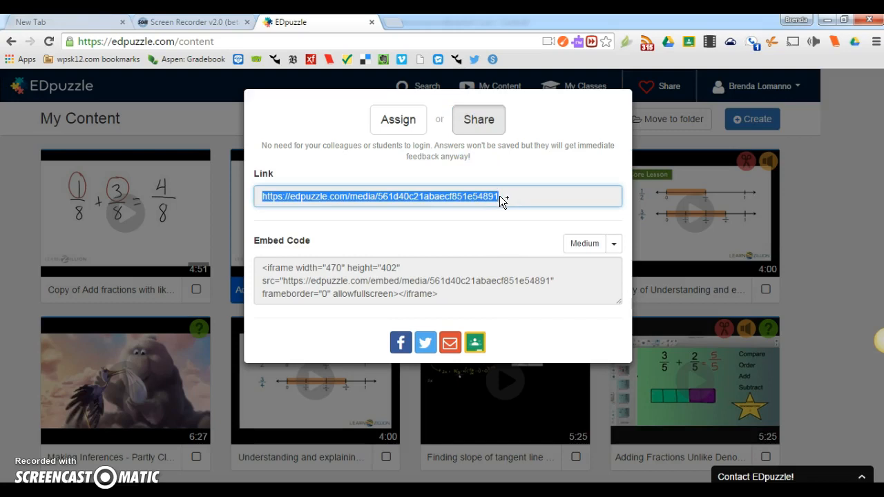
Step: Turn on Prevent skipping in the assignment options
{"action": "left_click", "coordinate": [398, 126]}
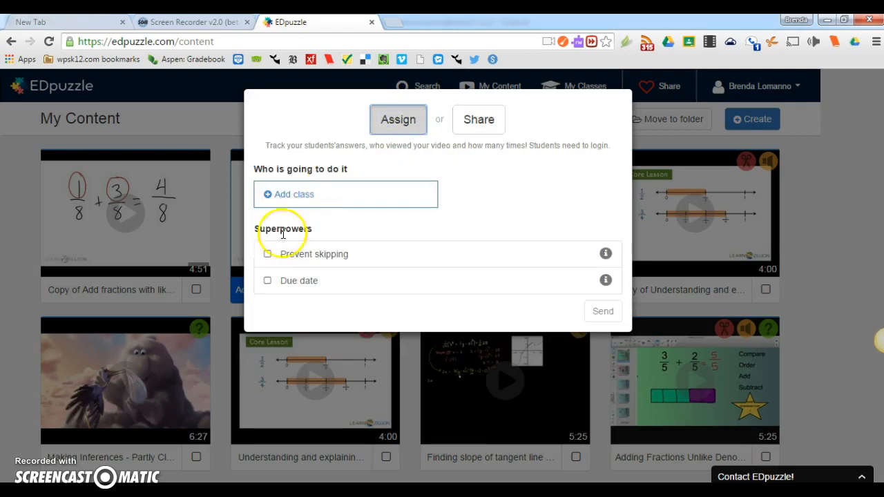
{"action": "left_click", "coordinate": [268, 256]}
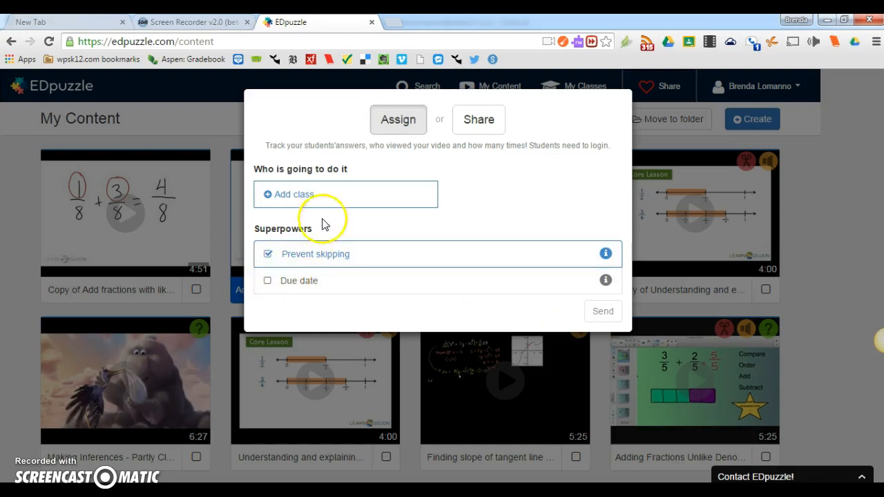
{"action": "left_click", "coordinate": [399, 122]}
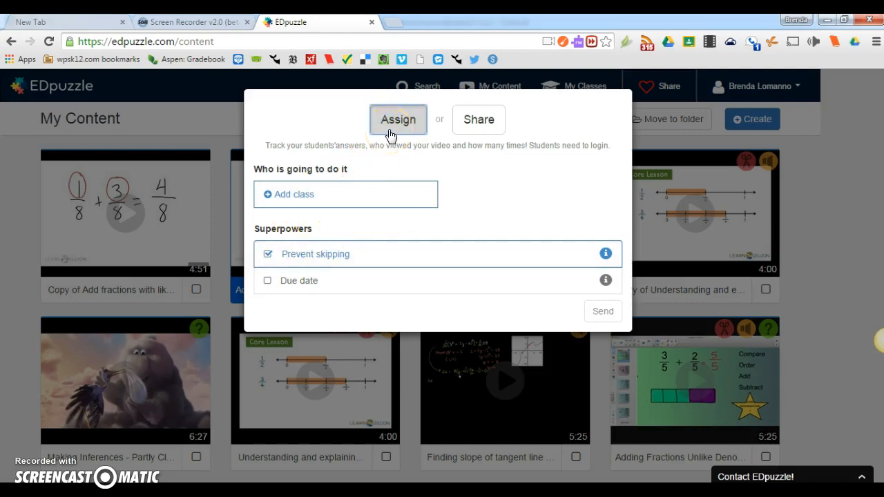
Step: Switch the video's dialog to sharing, select its link, and open sharing to Google Classroom
{"action": "left_click", "coordinate": [465, 129]}
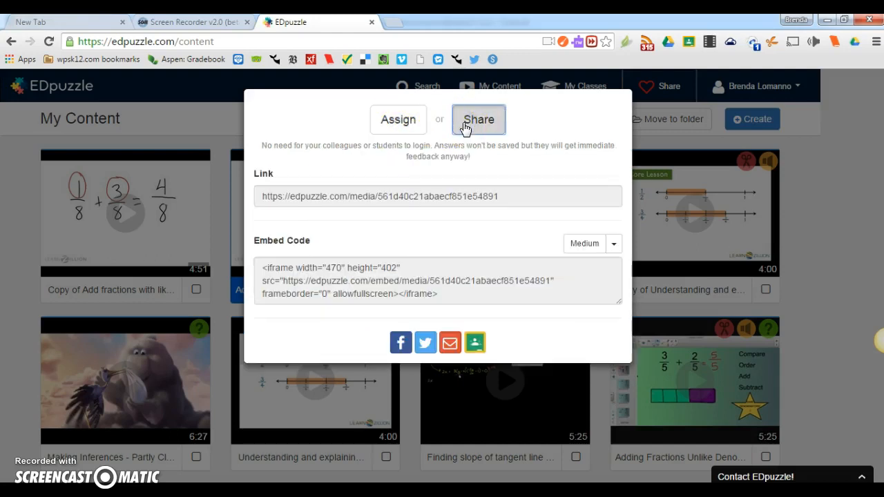
{"action": "left_click", "coordinate": [476, 196]}
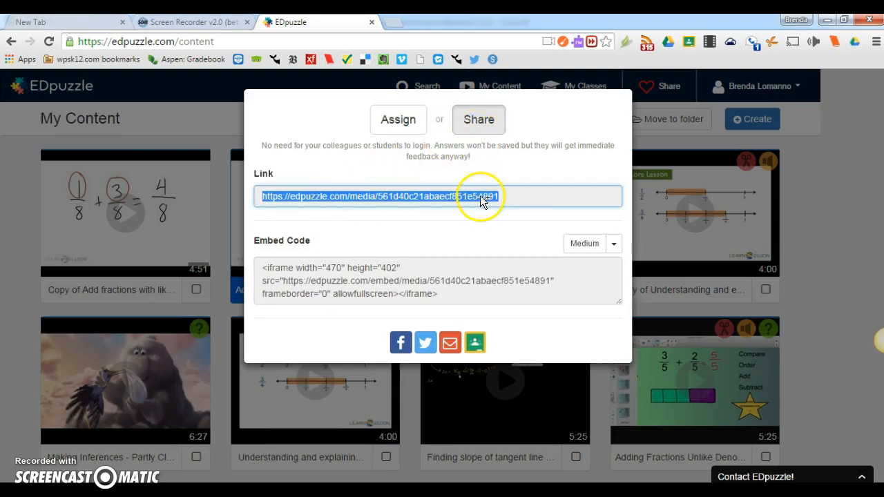
{"action": "left_click", "coordinate": [475, 343]}
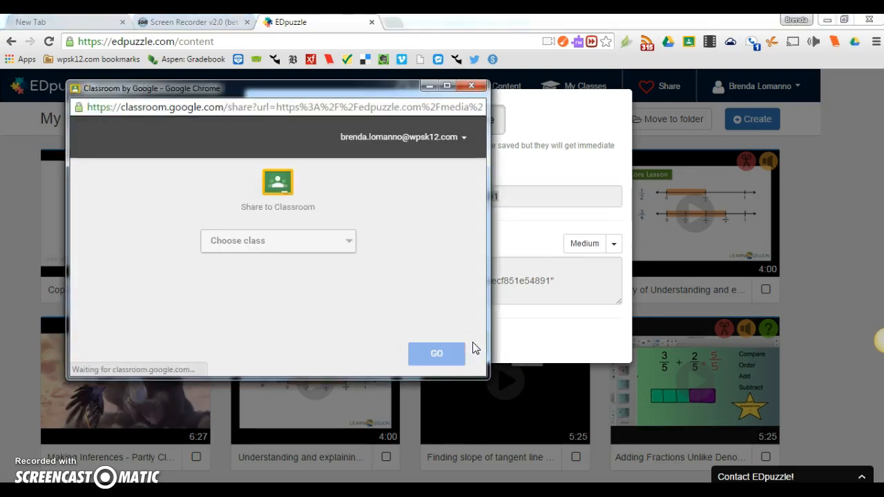
Step: Choose the class Technology Period 2 and the action Make an announcement, and continue
{"action": "left_click", "coordinate": [345, 244]}
{"action": "left_click", "coordinate": [312, 270]}
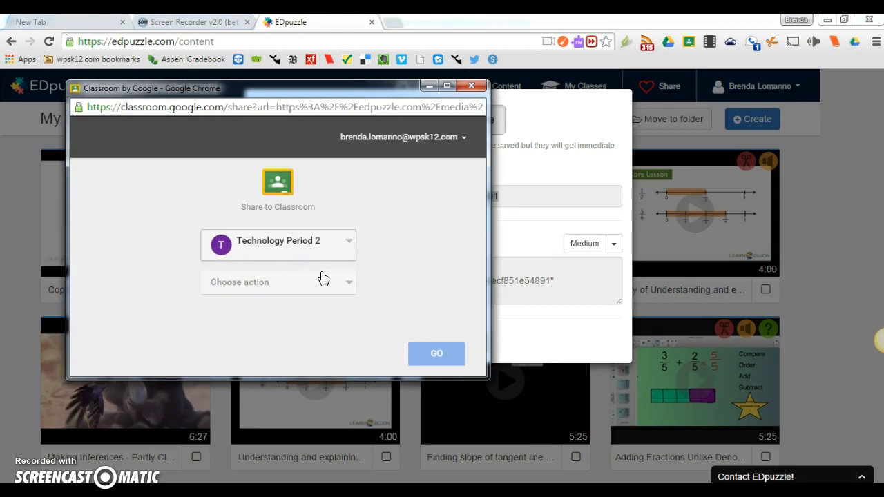
{"action": "left_click", "coordinate": [324, 281]}
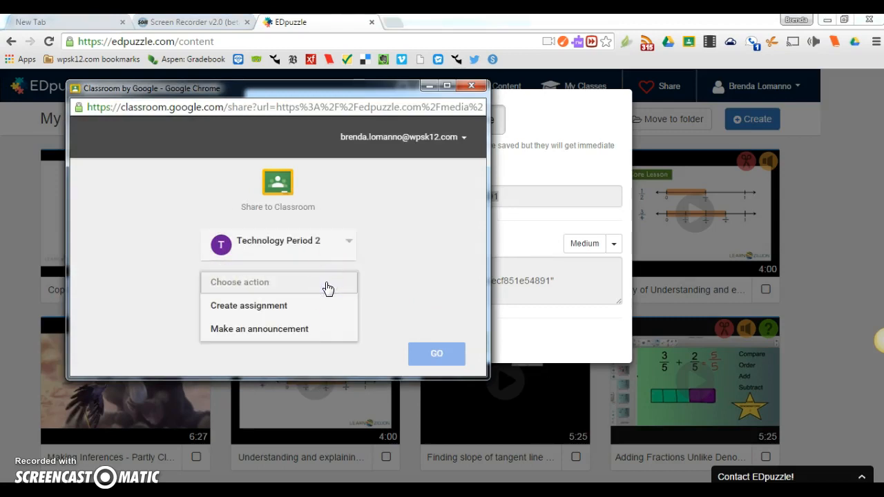
{"action": "left_click", "coordinate": [311, 332]}
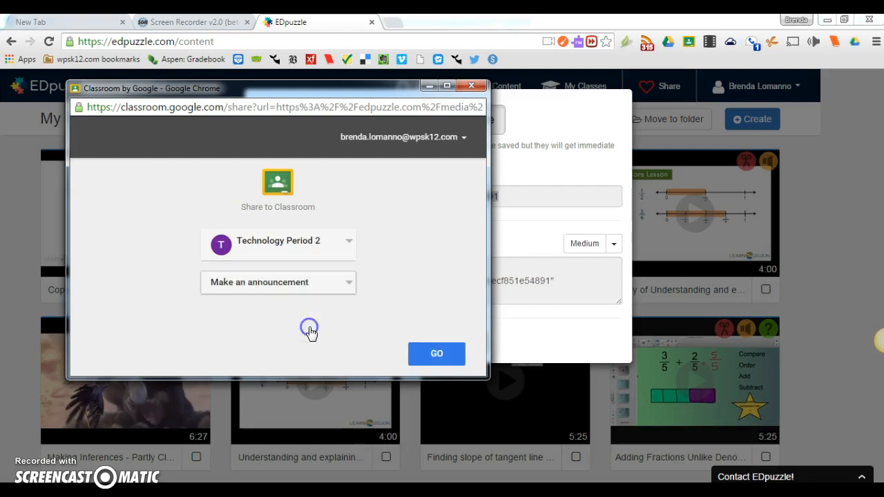
{"action": "left_click", "coordinate": [430, 356]}
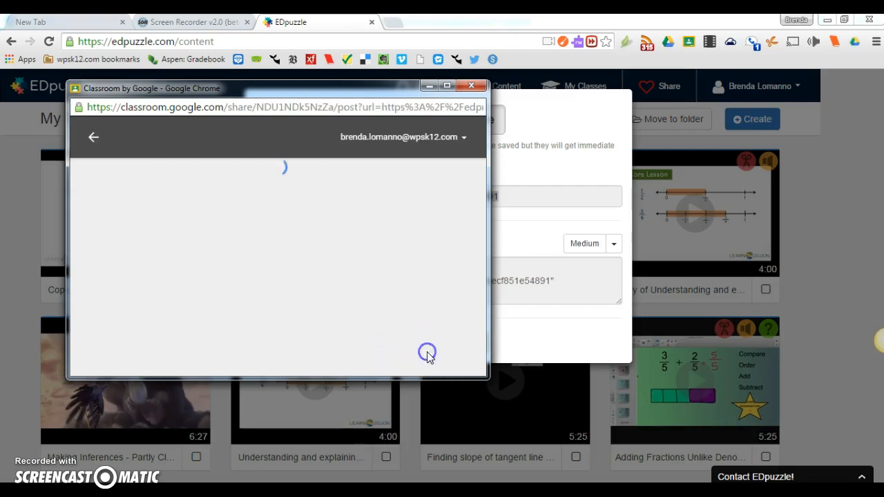
Step: Post the link to the class with an announcement beginning 'homework for', then close the Classroom and share windows
{"action": "left_click", "coordinate": [429, 191]}
{"action": "left_click", "coordinate": [429, 351]}
{"action": "left_click", "coordinate": [192, 189]}
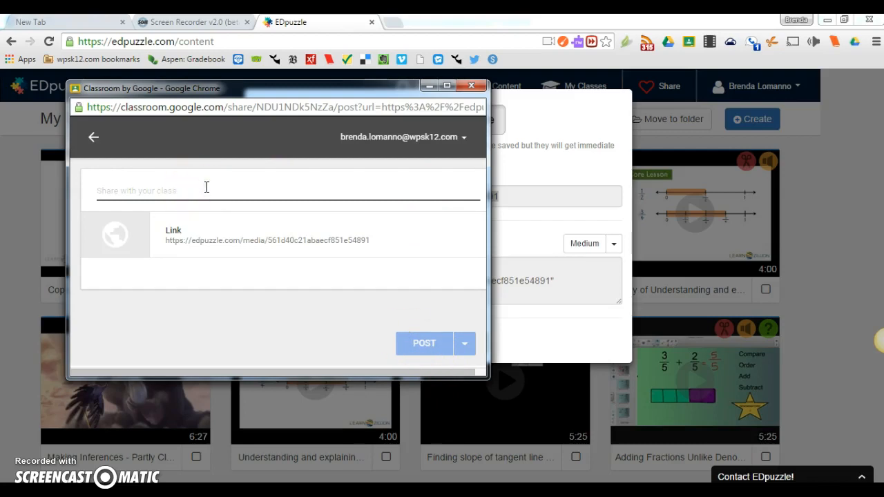
{"action": "type", "text": "homework for tonight"}
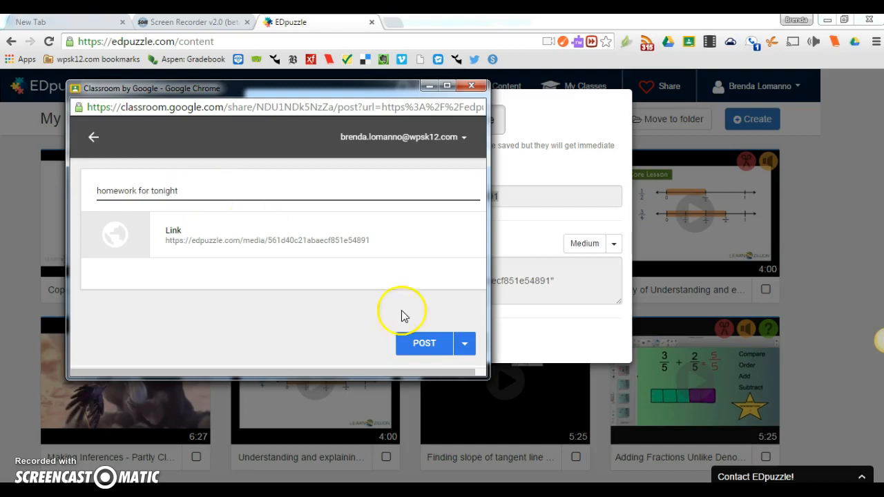
{"action": "left_click", "coordinate": [437, 344]}
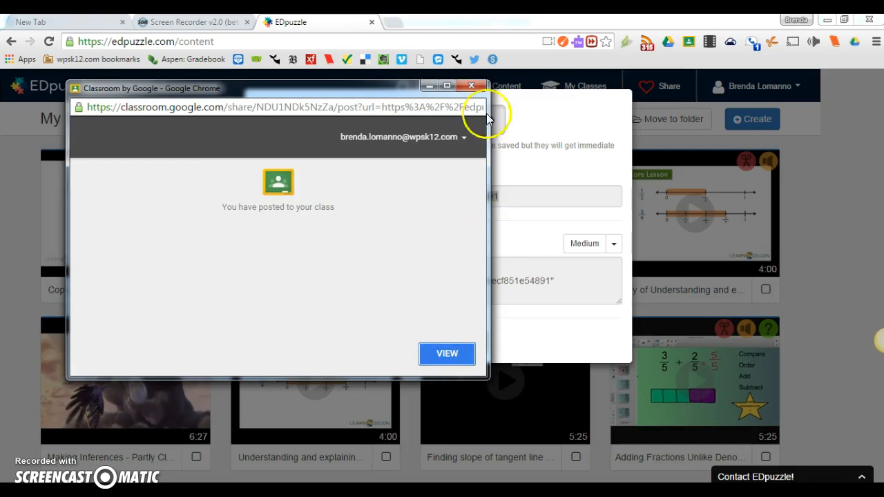
{"action": "left_click", "coordinate": [472, 85]}
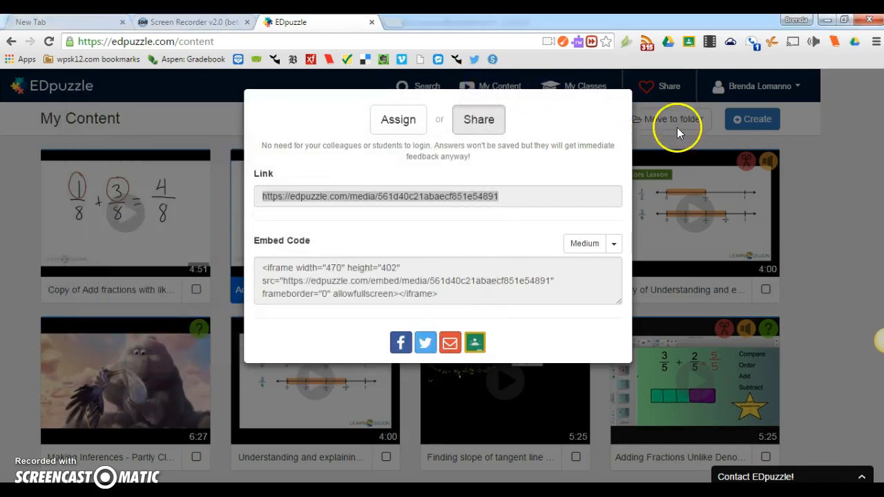
{"action": "left_click", "coordinate": [813, 211]}
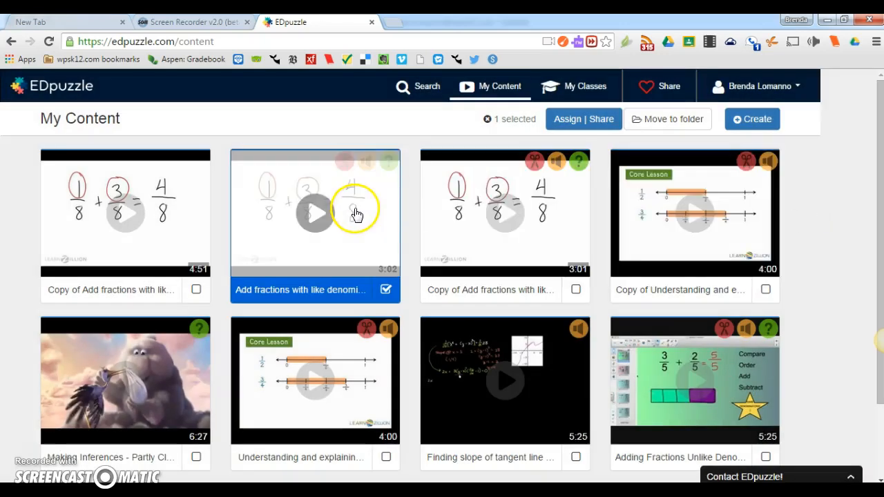